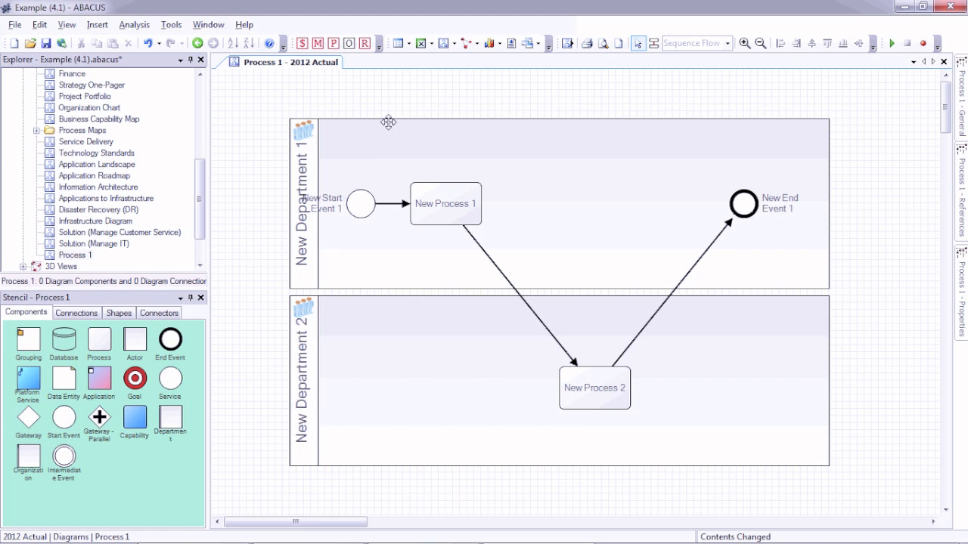
# Align the New Start Event 1 label horizontally to Centre and vertically to Outside Top.
pyautogui.rightClick(360, 201)
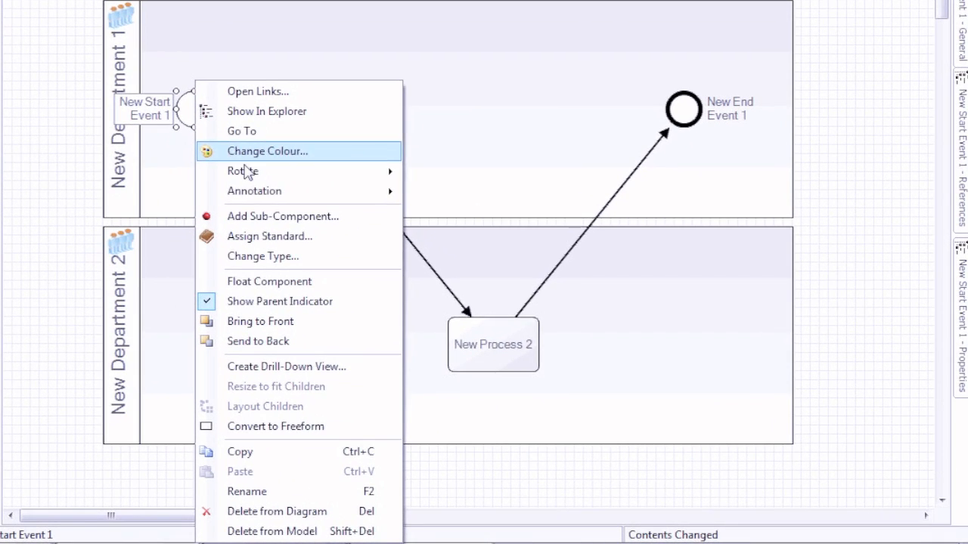
pyautogui.moveTo(315, 194)
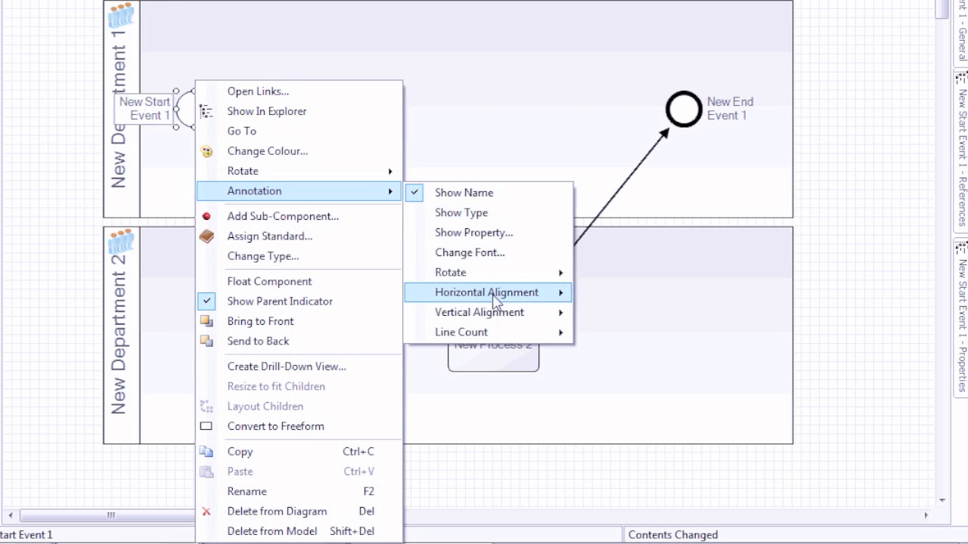
pyautogui.moveTo(495, 301)
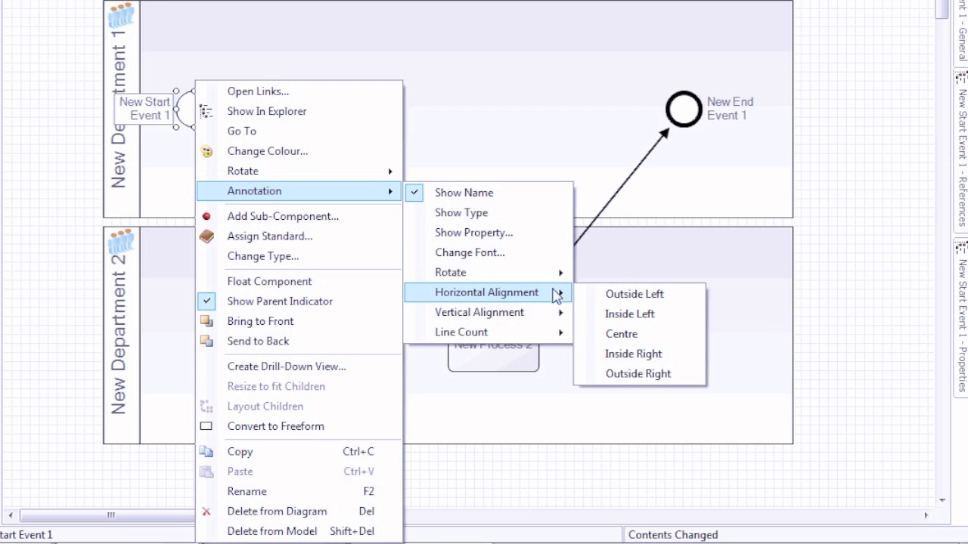
pyautogui.click(625, 341)
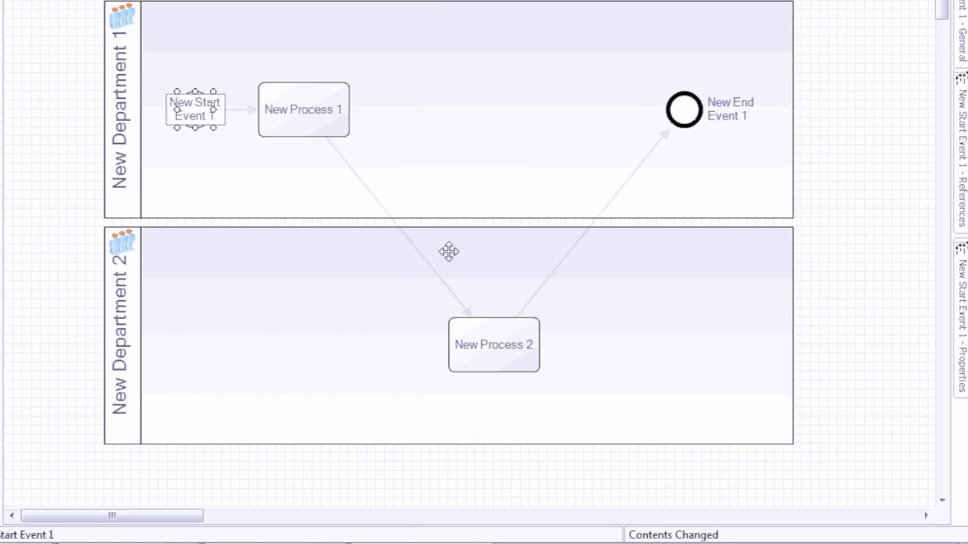
pyautogui.rightClick(197, 111)
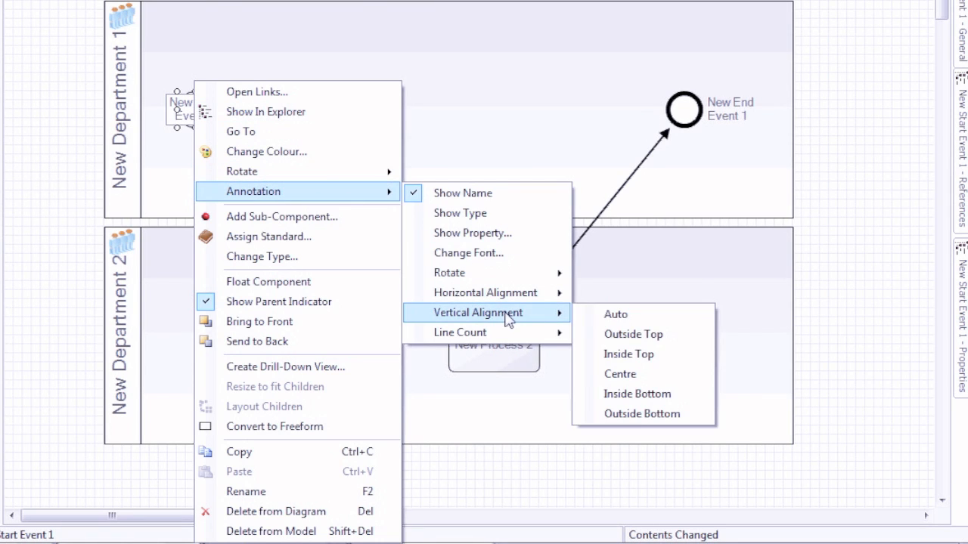
pyautogui.click(624, 336)
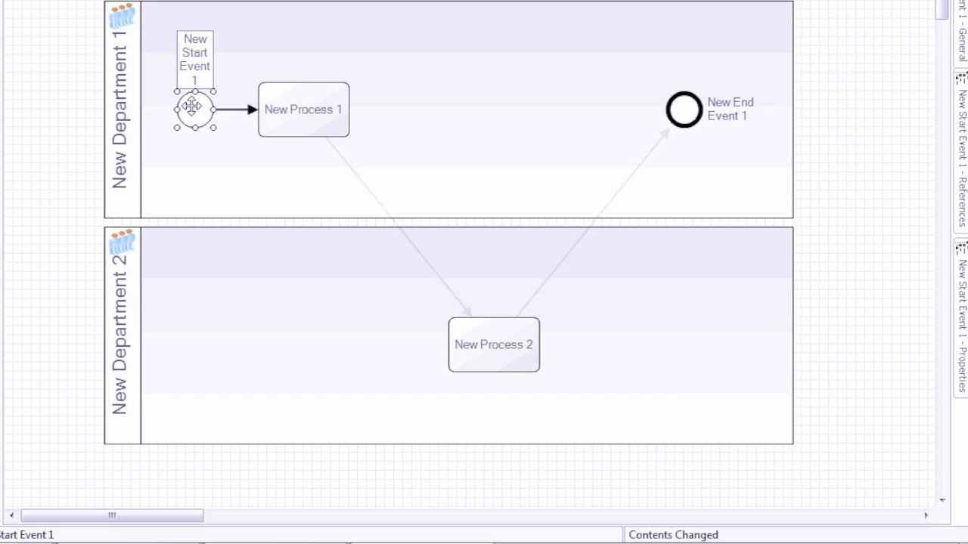
# Set the annotation line count of New Start Event 1 to 2.
pyautogui.rightClick(192, 108)
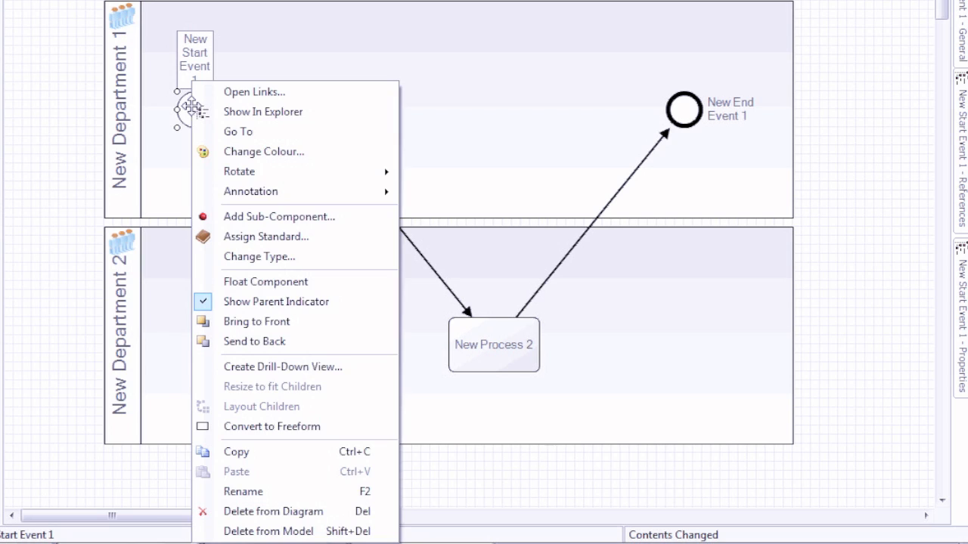
pyautogui.moveTo(360, 198)
pyautogui.moveTo(523, 338)
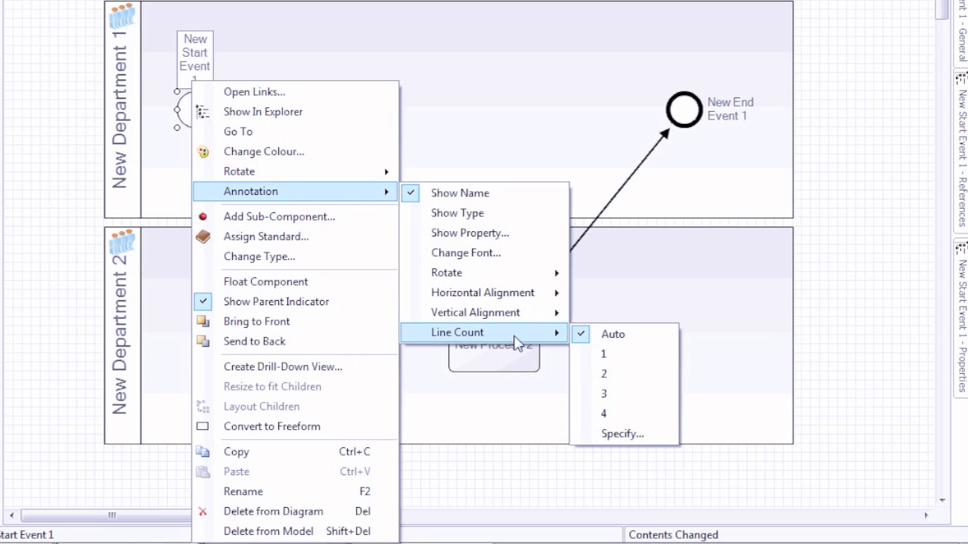
pyautogui.click(605, 375)
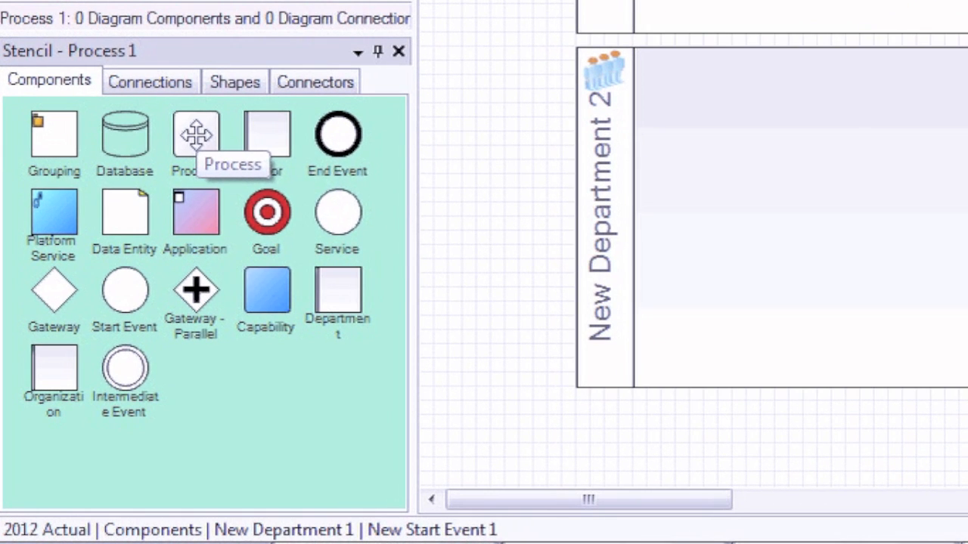
# Set the label's vertical alignment to Inside Top for the Process component type in the stencil.
pyautogui.rightClick(196, 135)
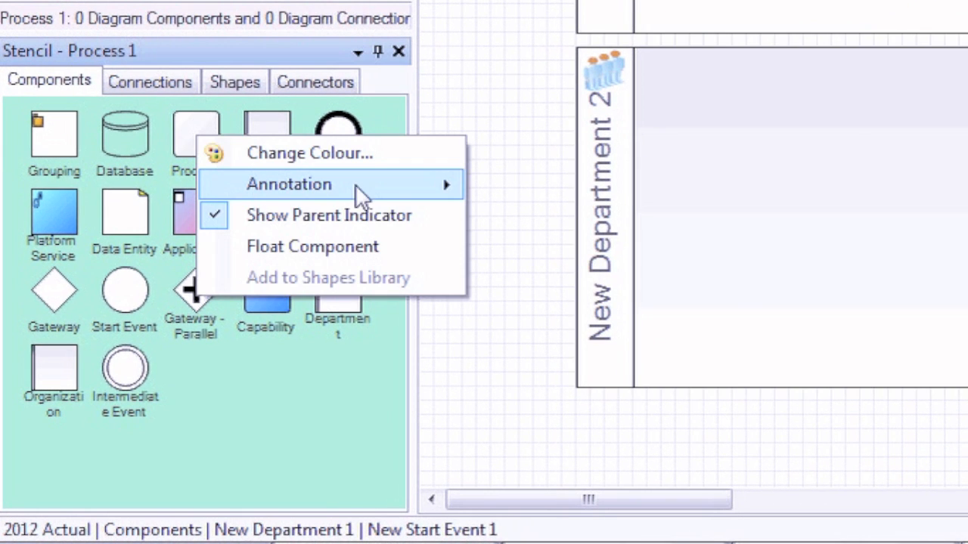
pyautogui.moveTo(374, 184)
pyautogui.moveTo(662, 496)
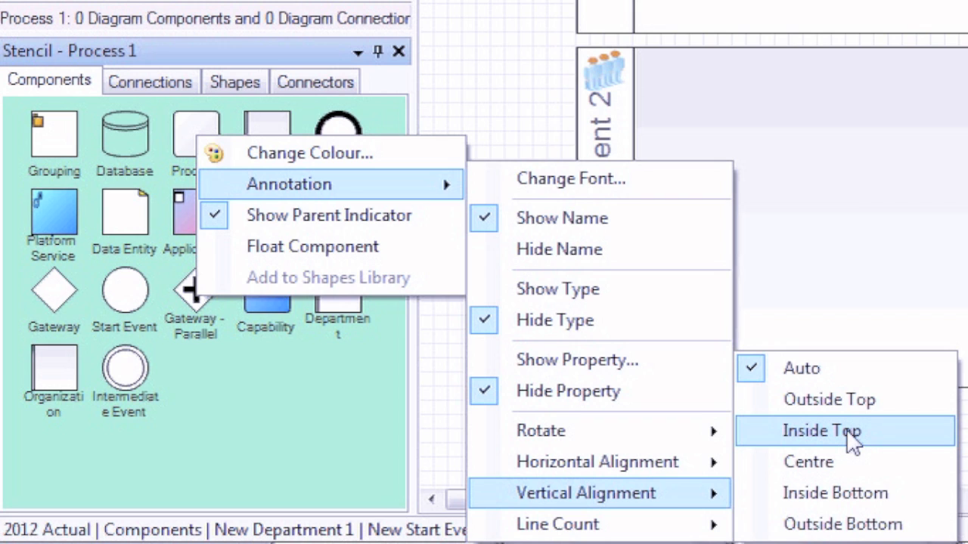
pyautogui.click(822, 431)
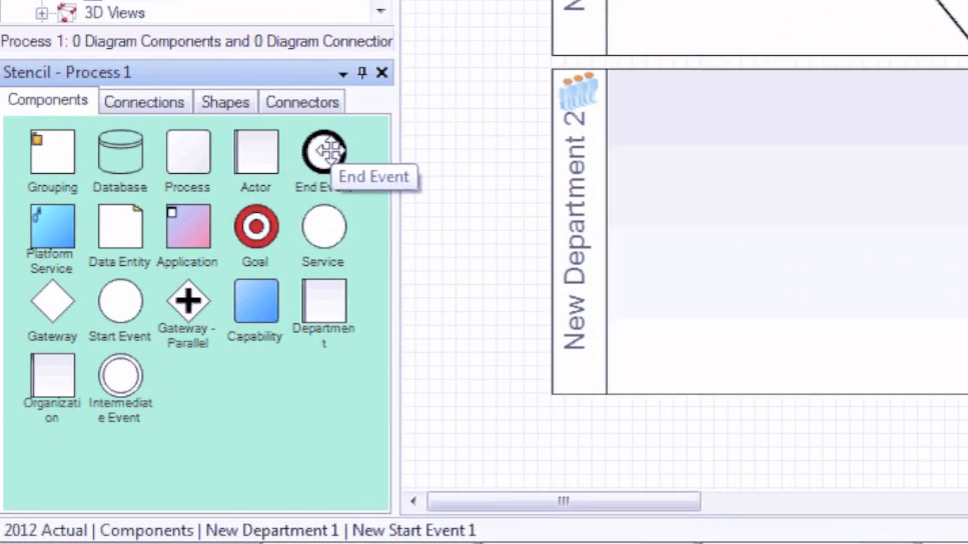
# Change the annotation font of the End Event component type in the stencil to Arial Narrow, size 14.
pyautogui.rightClick(327, 152)
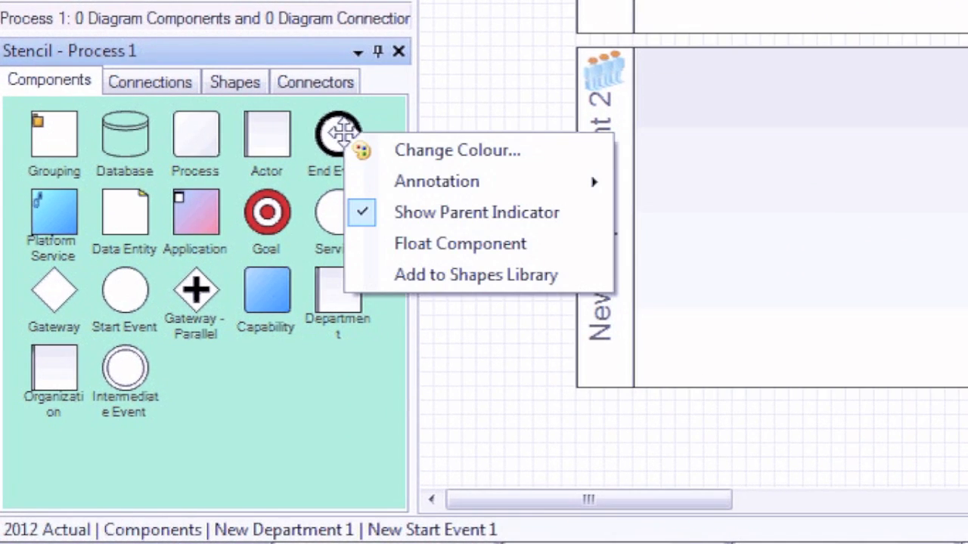
pyautogui.moveTo(440, 197)
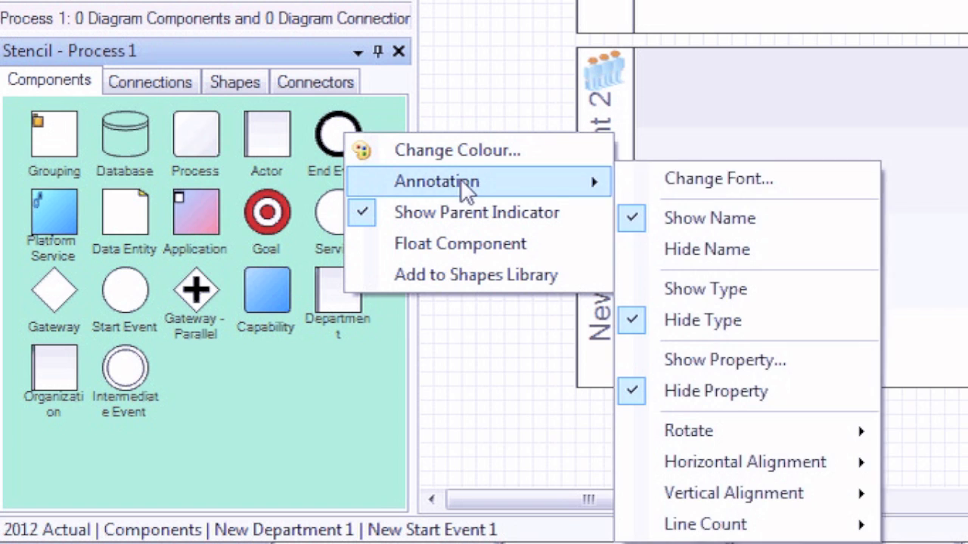
pyautogui.click(719, 178)
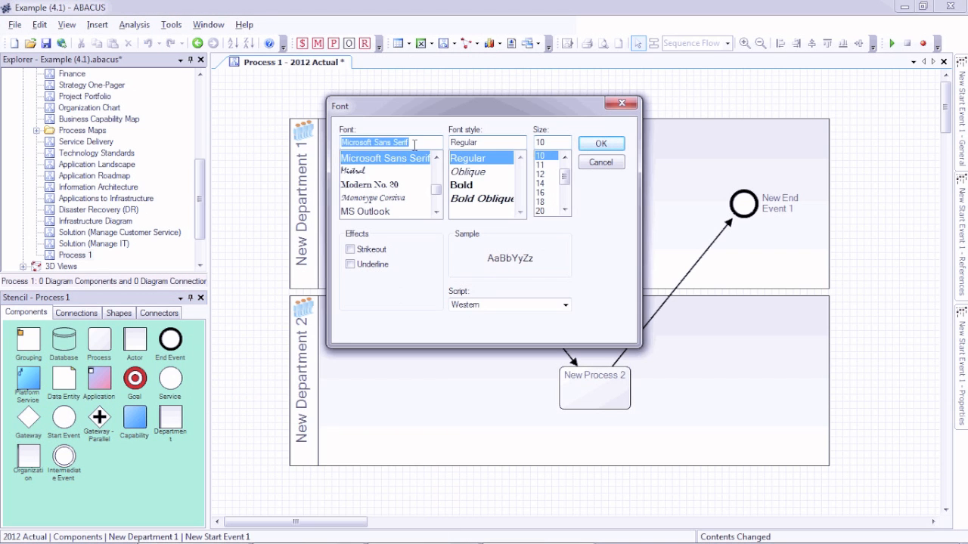
pyautogui.write('Ar')
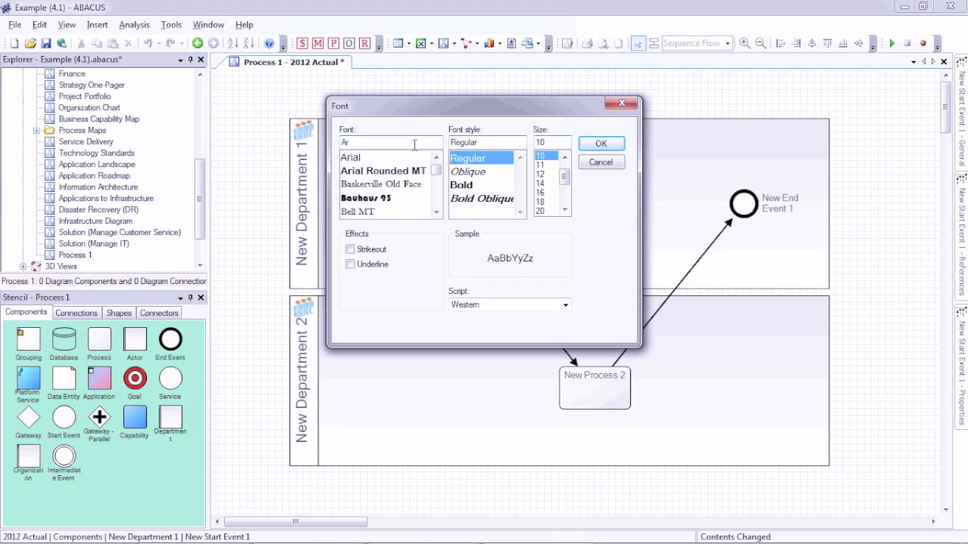
pyautogui.click(366, 159)
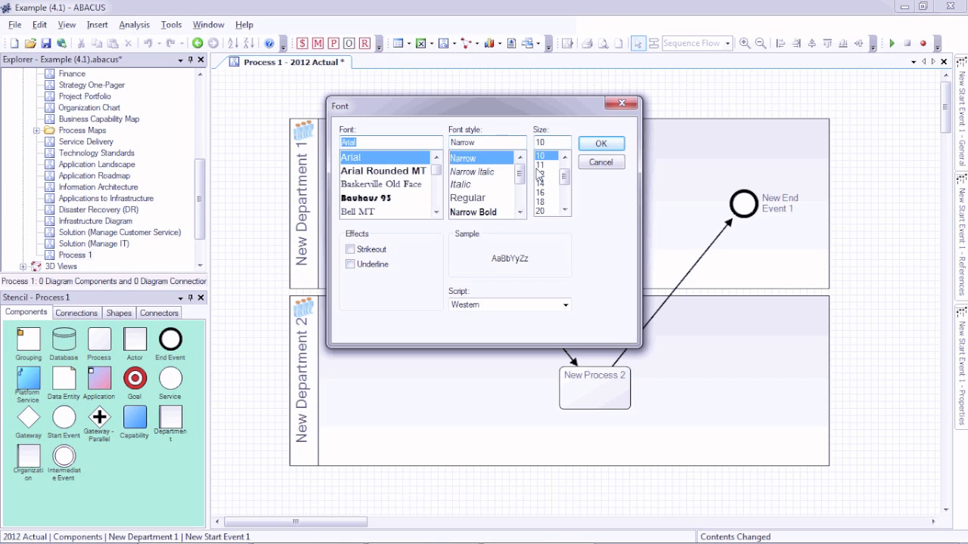
pyautogui.click(540, 183)
pyautogui.click(602, 145)
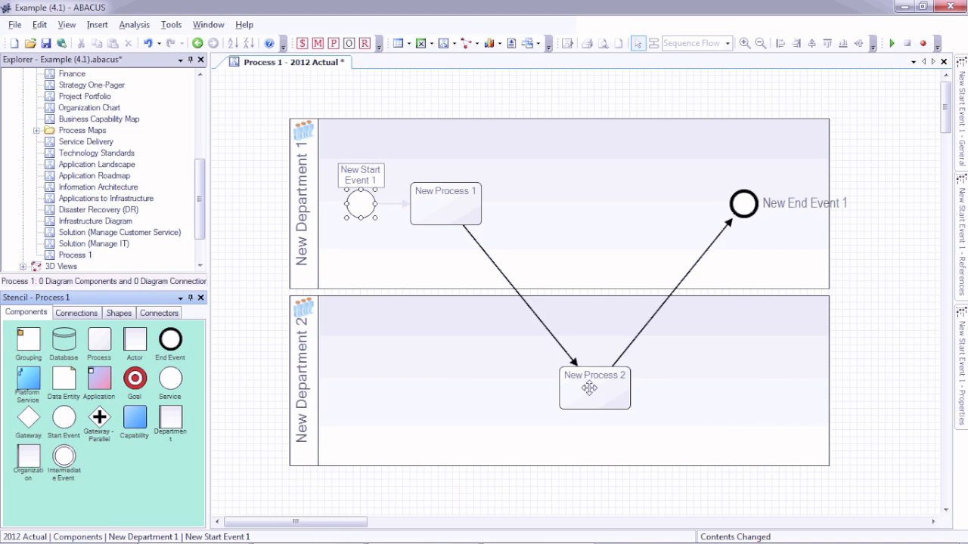
# Change the colour of the New Process 2 component alone to a fixed bright green.
pyautogui.rightClick(589, 388)
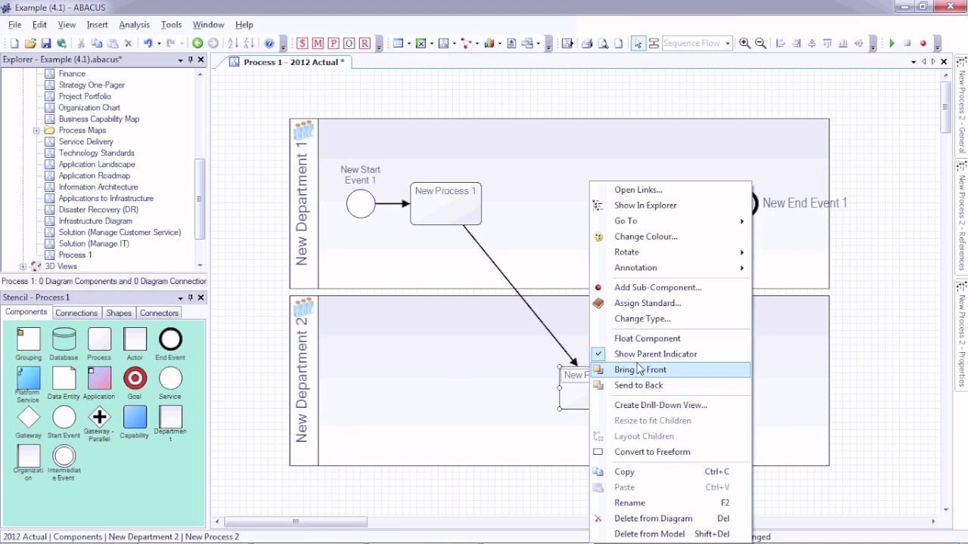
pyautogui.click(641, 237)
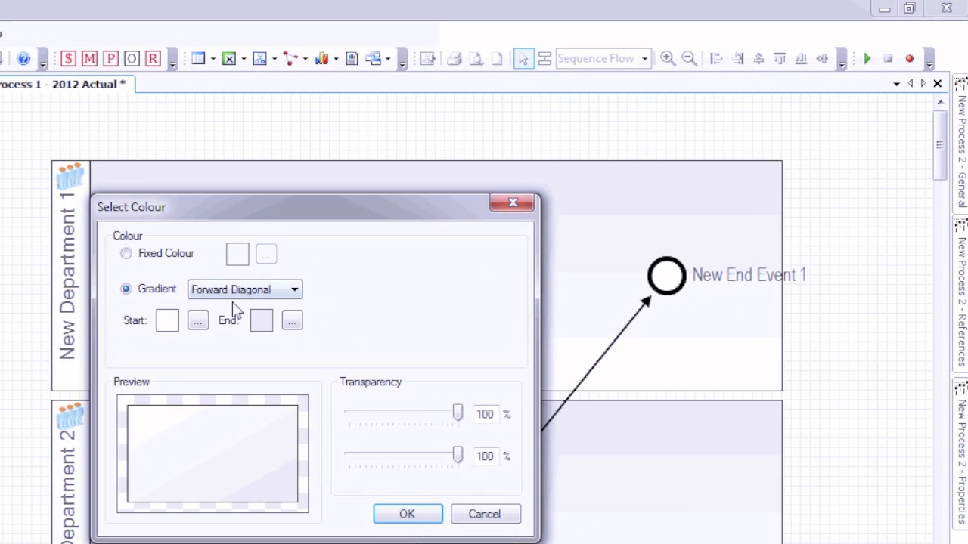
pyautogui.click(144, 257)
pyautogui.click(266, 254)
pyautogui.click(277, 240)
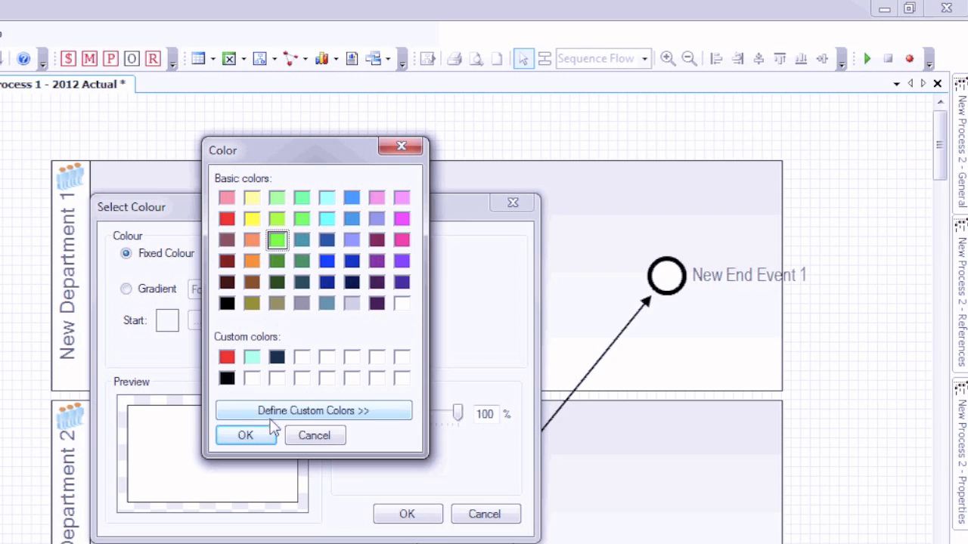
pyautogui.click(248, 436)
pyautogui.click(407, 515)
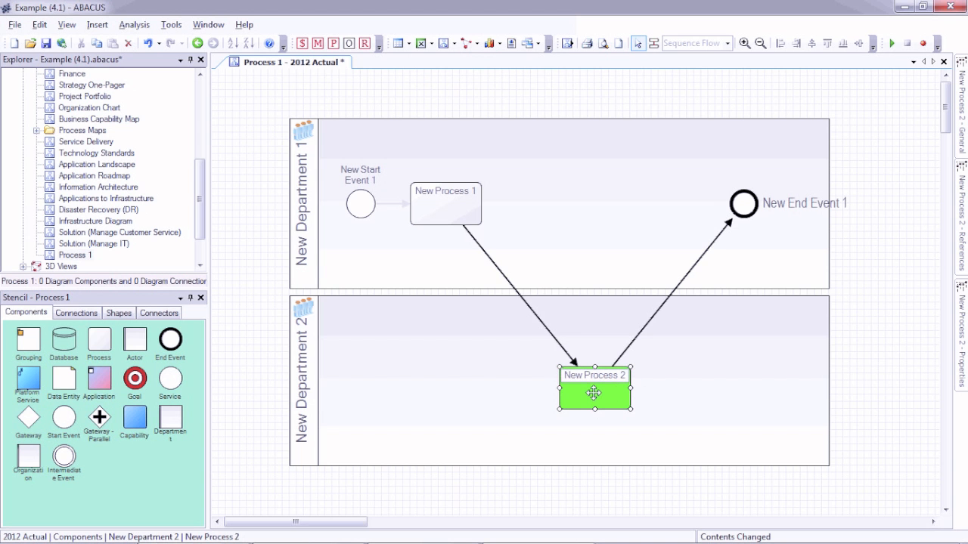
# Change the Process component type in the stencil to a fixed salmon-orange colour.
pyautogui.rightClick(100, 340)
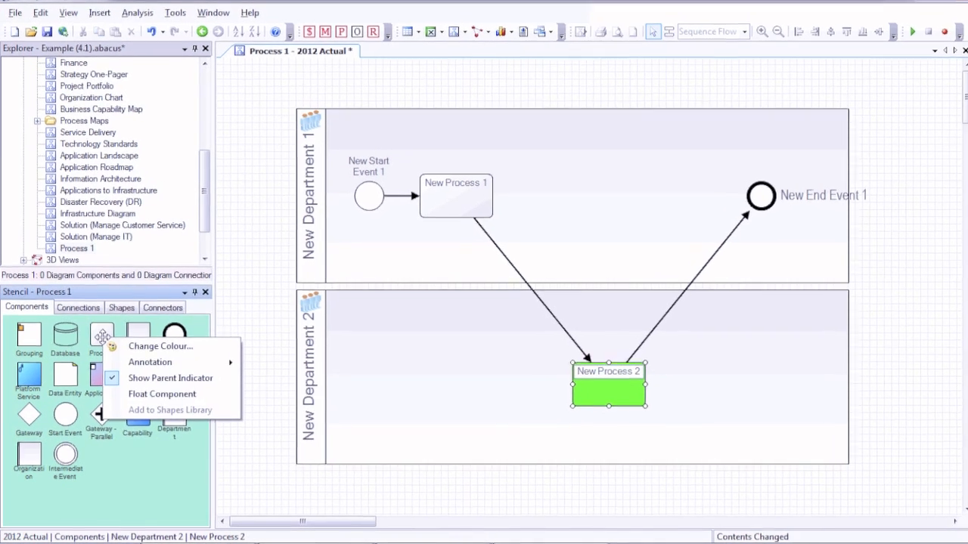
pyautogui.click(173, 334)
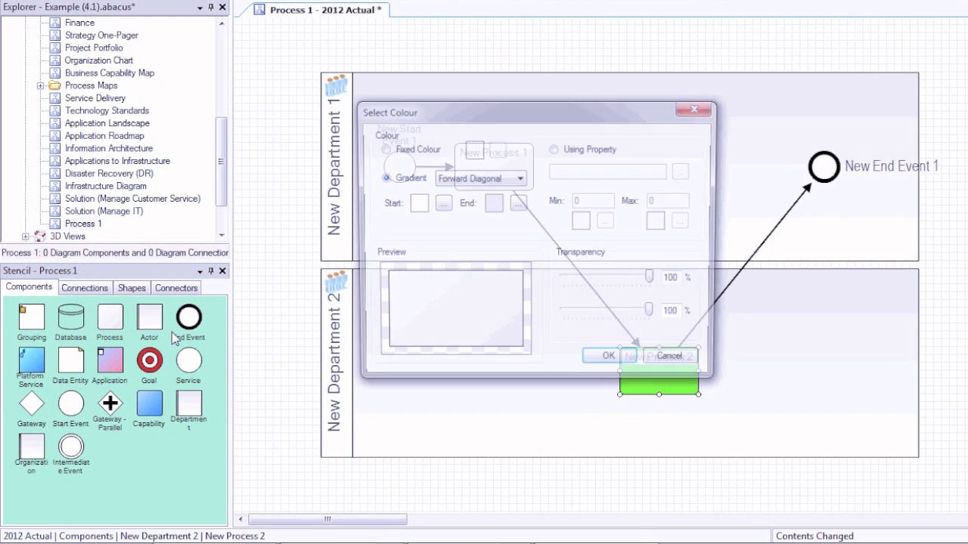
pyautogui.click(424, 150)
pyautogui.click(495, 149)
pyautogui.click(485, 138)
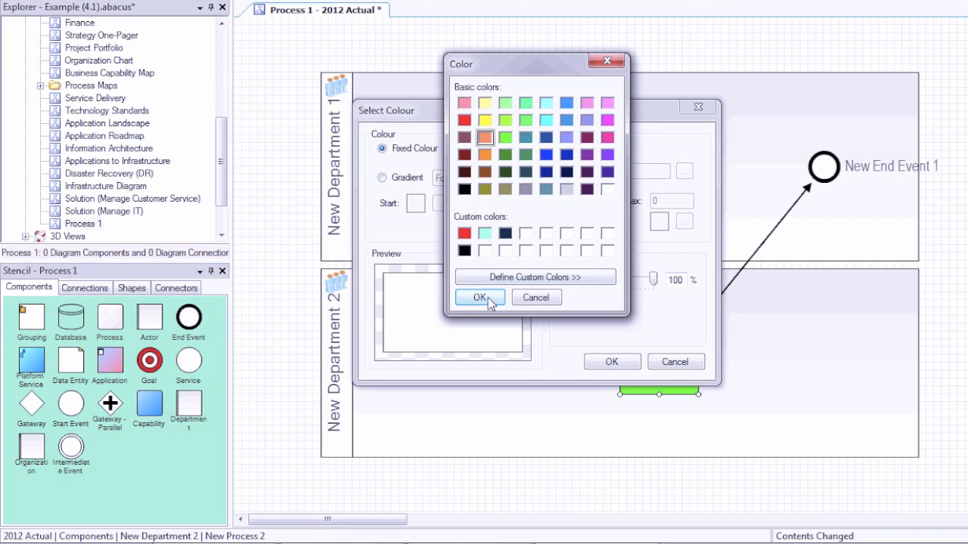
pyautogui.click(480, 297)
pyautogui.click(607, 363)
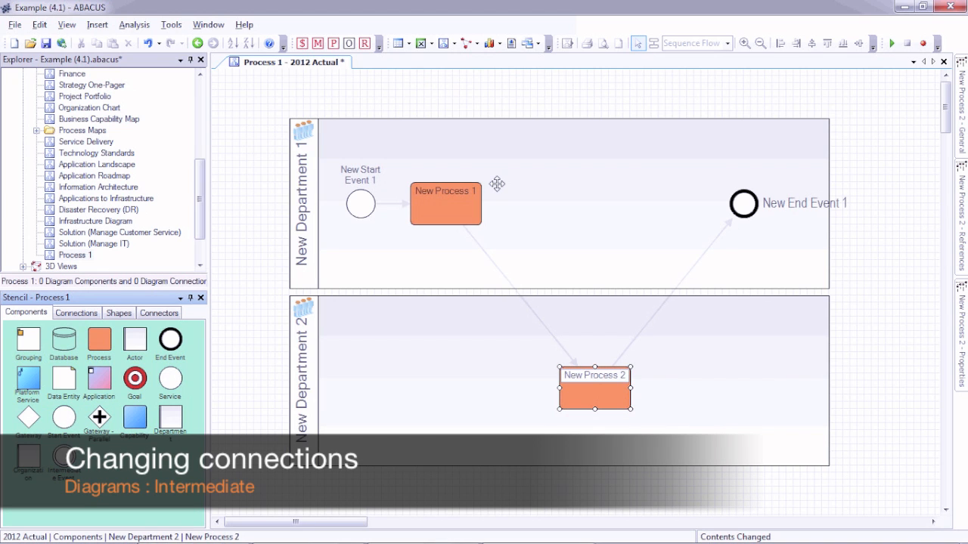
# Show the name on the connection from New Process 1 to New Process 2 and bend the line into a right angle.
pyautogui.click(517, 291)
pyautogui.rightClick(518, 292)
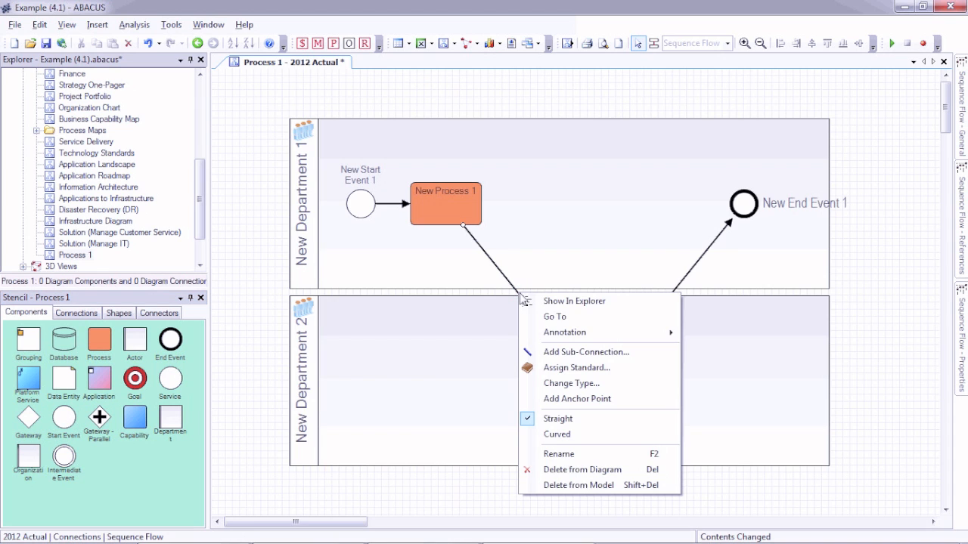
pyautogui.moveTo(605, 333)
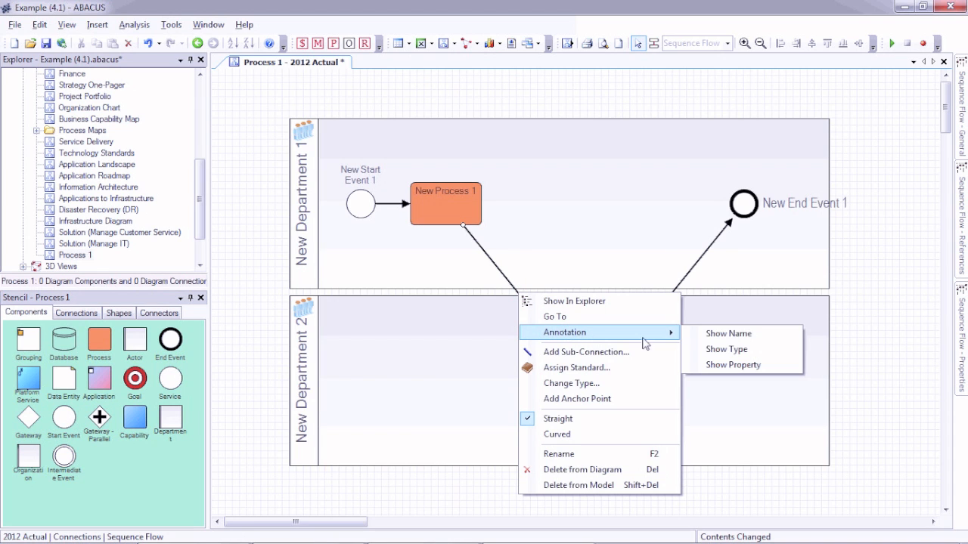
pyautogui.click(722, 335)
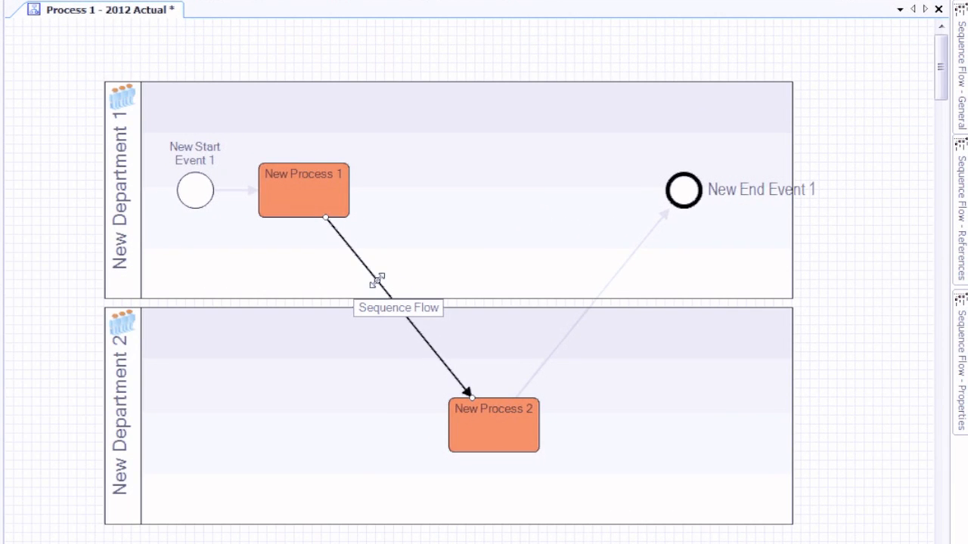
pyautogui.moveTo(376, 281); pyautogui.dragTo(303, 426)
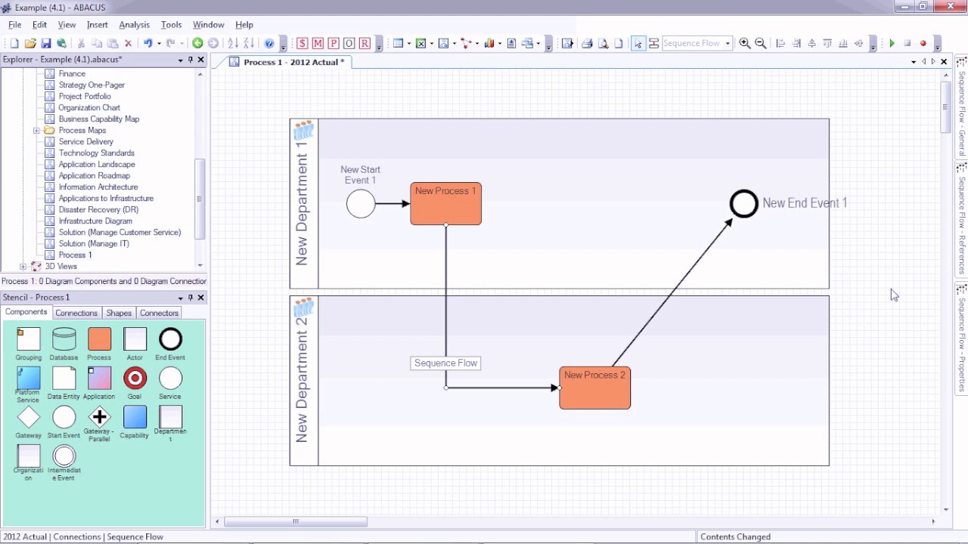
pyautogui.click(893, 294)
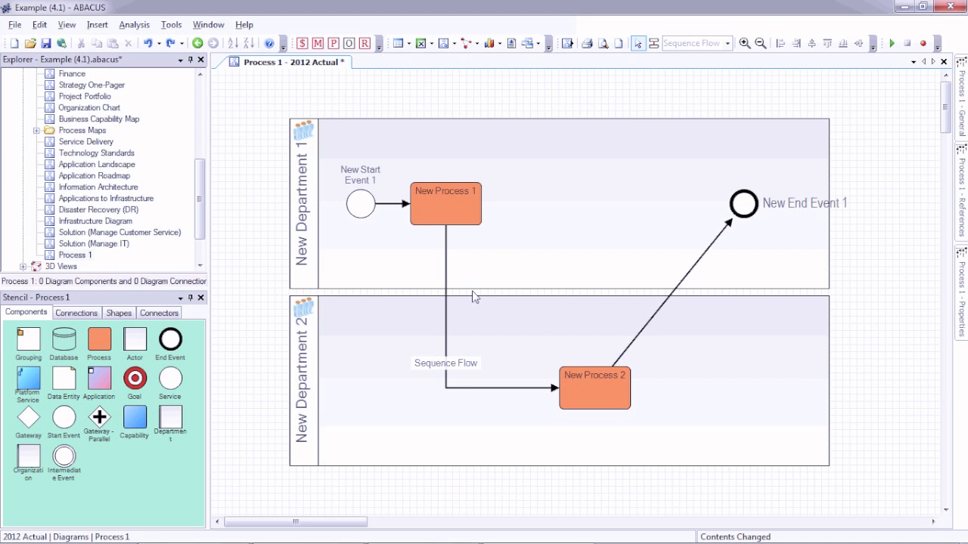
# Make the connection between New Process 1 and New Process 2 curved and pull its upper segment to the right into an S-shape.
pyautogui.click(446, 288)
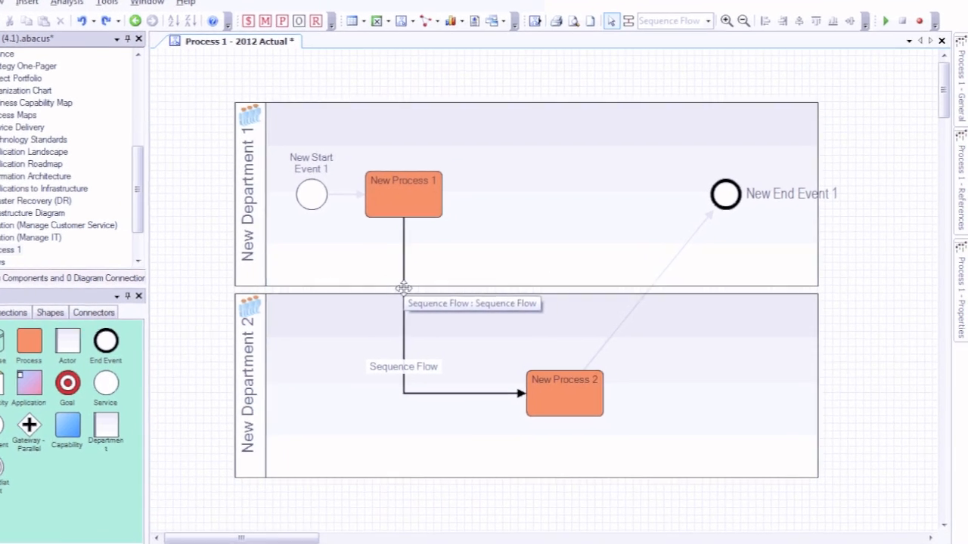
pyautogui.rightClick(357, 286)
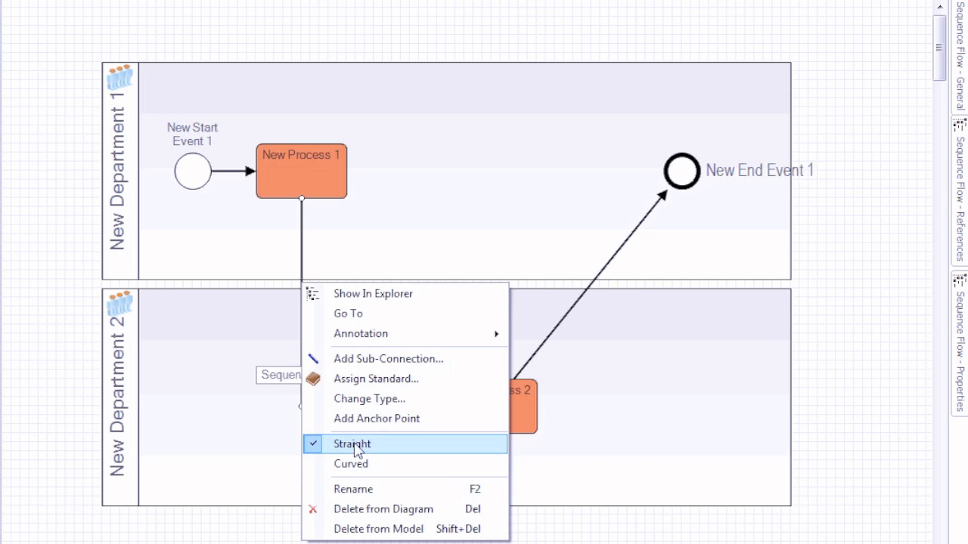
pyautogui.click(358, 465)
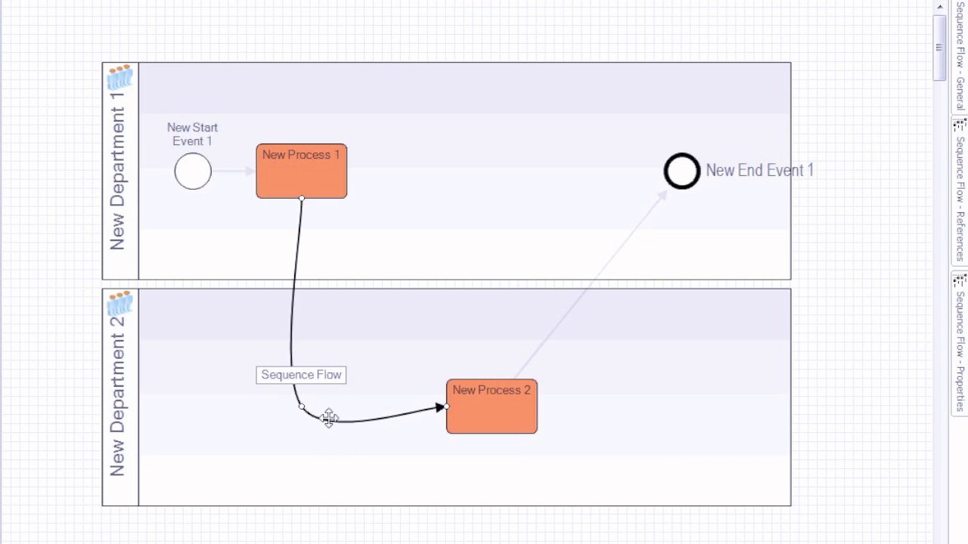
pyautogui.click(322, 538)
pyautogui.moveTo(291, 311); pyautogui.dragTo(383, 316)
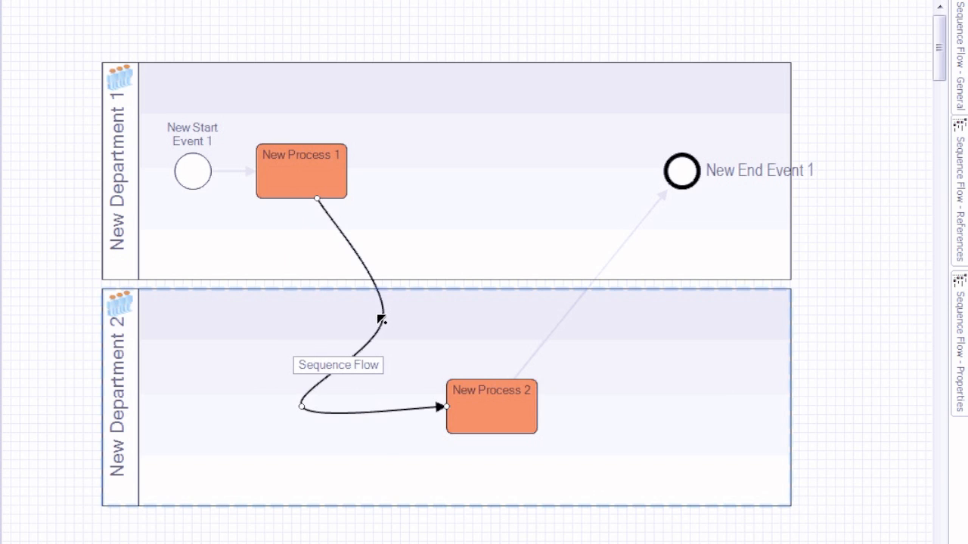